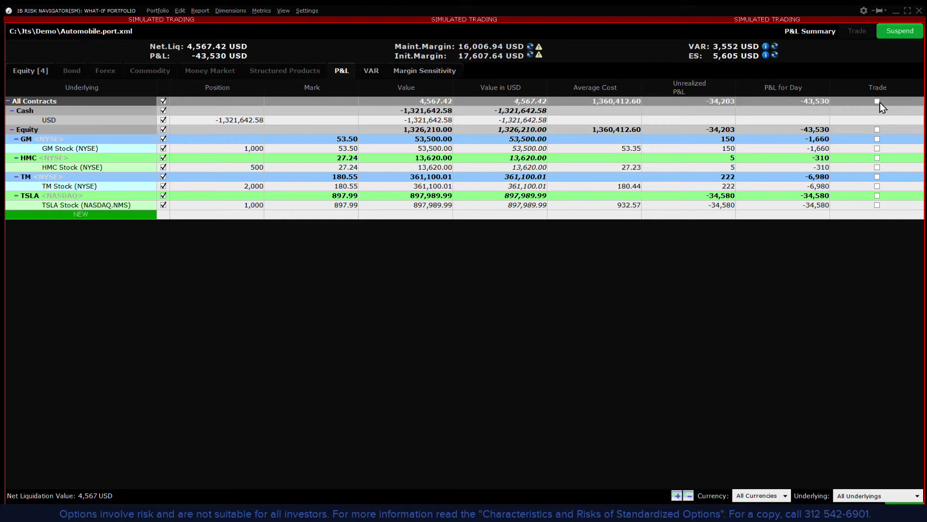
- Add a 1,000-share AAPL position to the new what-if portfolio
click(877, 100)
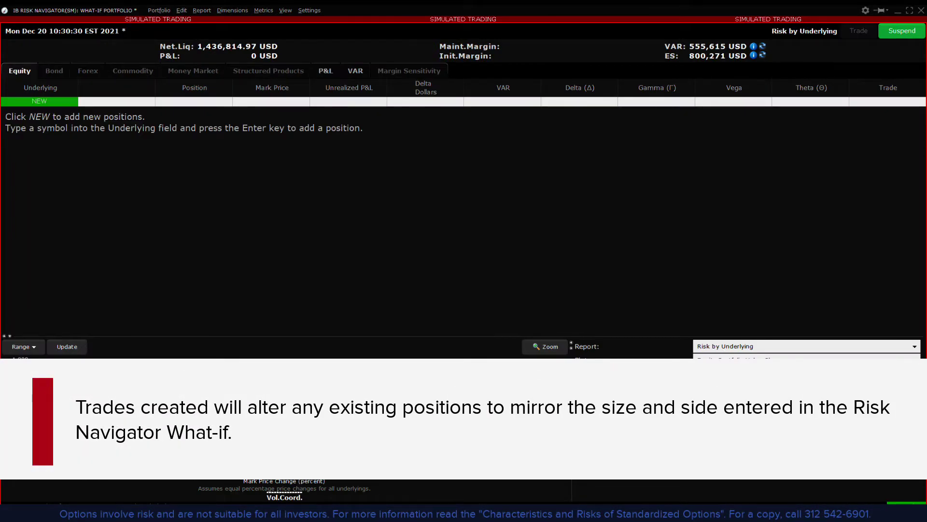
click(27, 102)
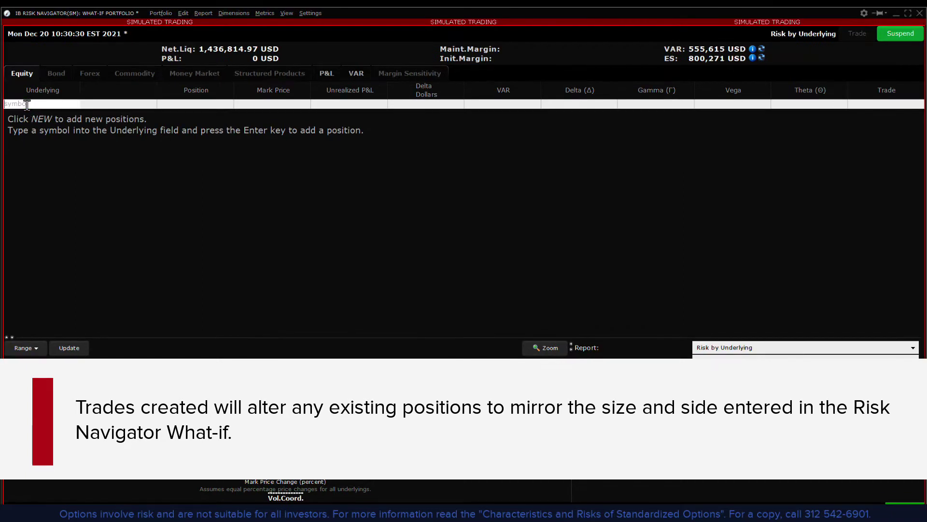
text(aapl)
key(Return)
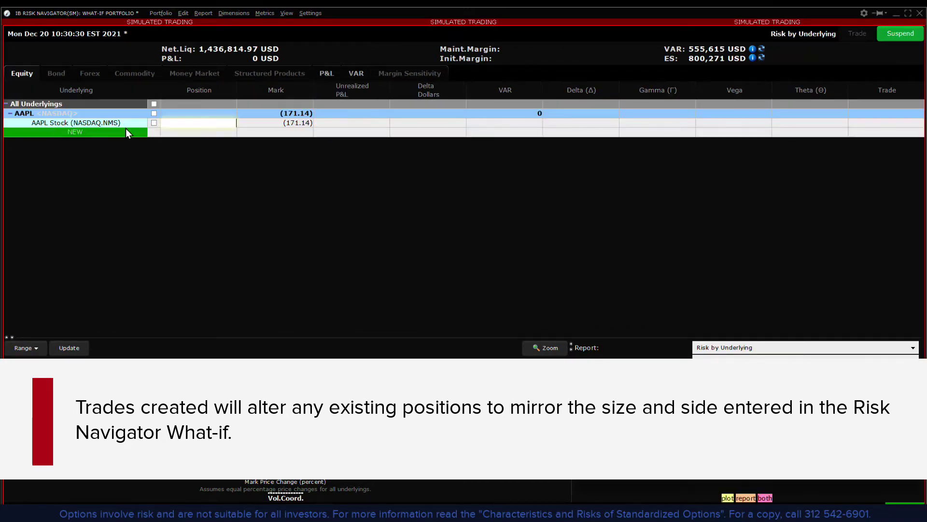
text(1,00)
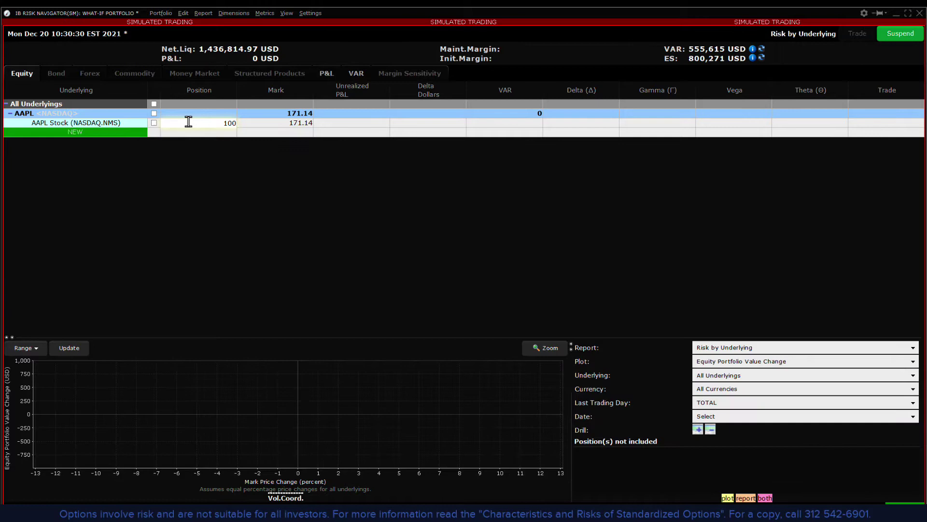
text(0)
key(Return)
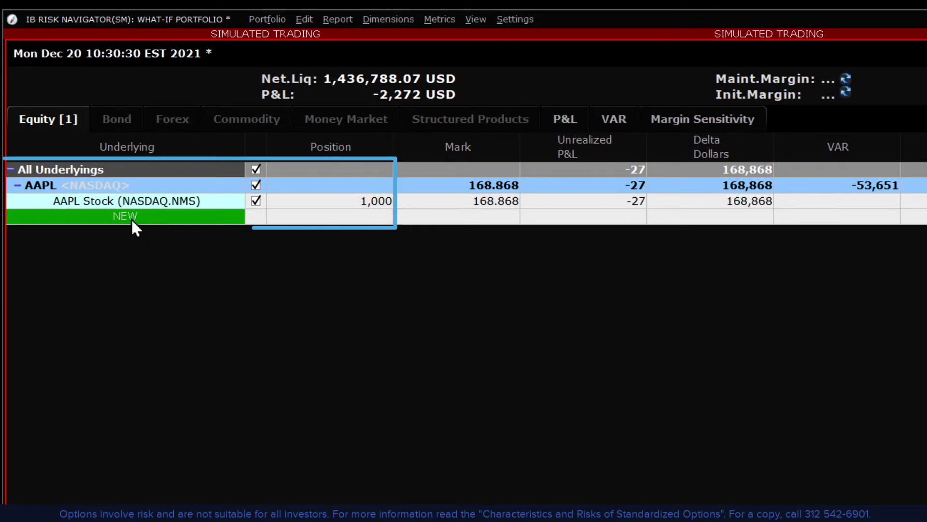
- Add a 1,000-share IBKR position
click(128, 215)
text(i)
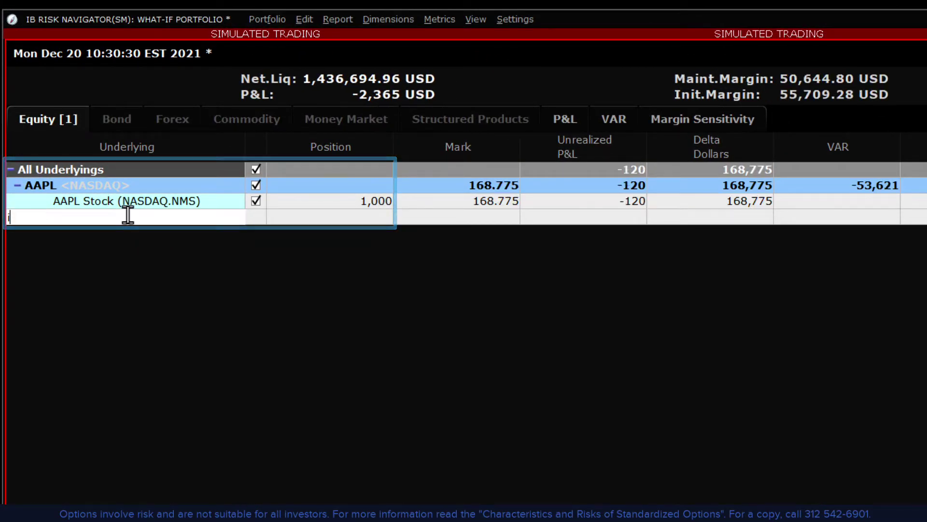
text(bkr)
key(Return)
text(10)
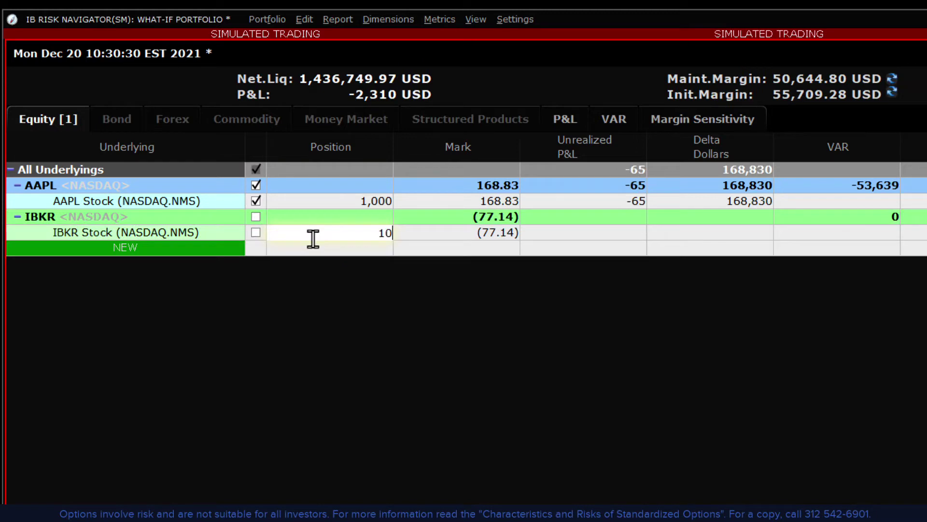
text(00)
key(Return)
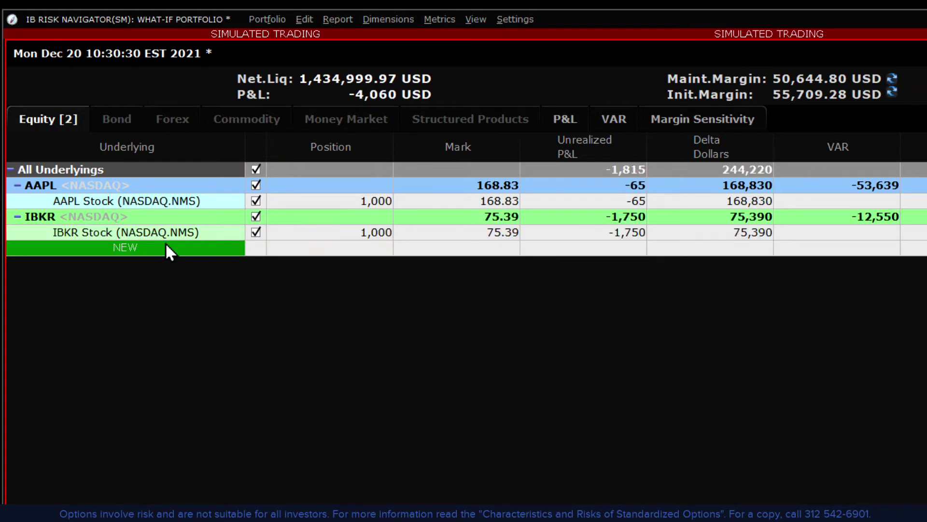
- Add 10 IWM Jan 21 '22 211 Call contracts
click(104, 246)
text(IWM)
key(Return)
text(10)
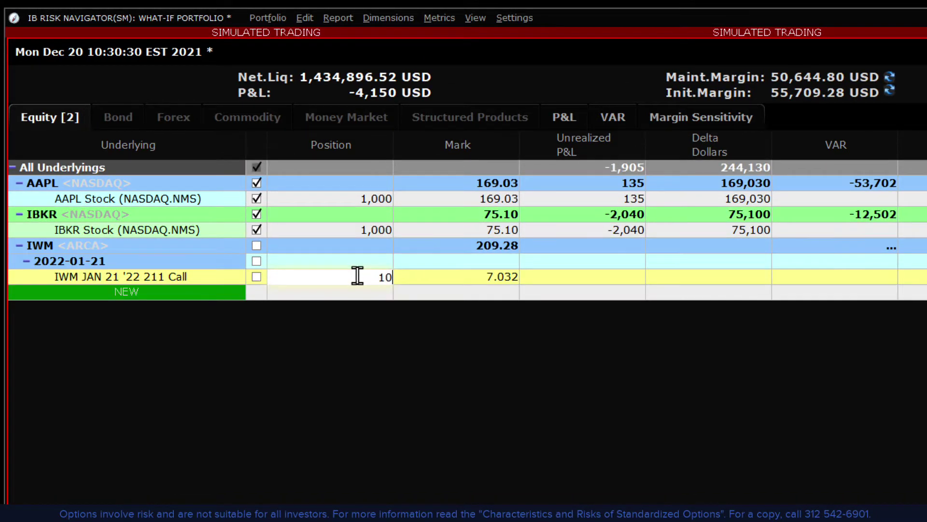
key(Return)
- Add 10 ES Jun17'22 futures contracts
click(220, 294)
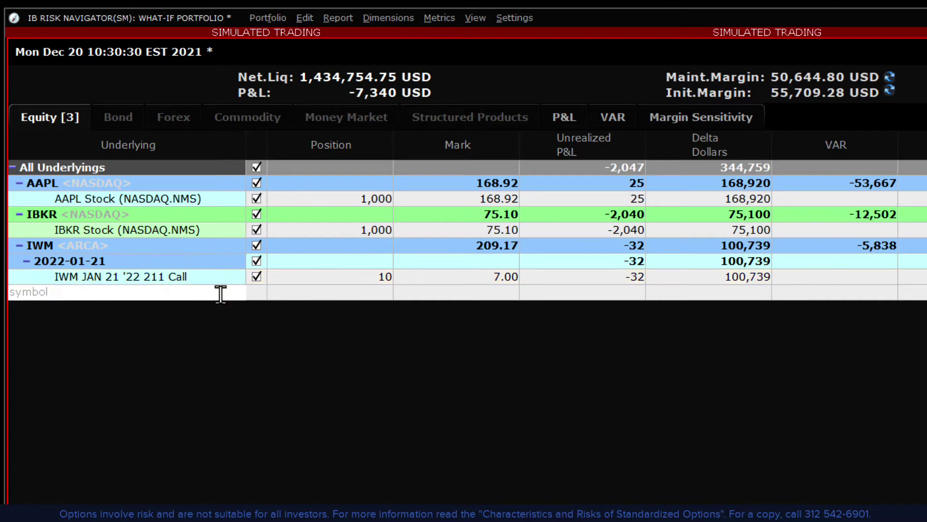
text(ES)
key(Return)
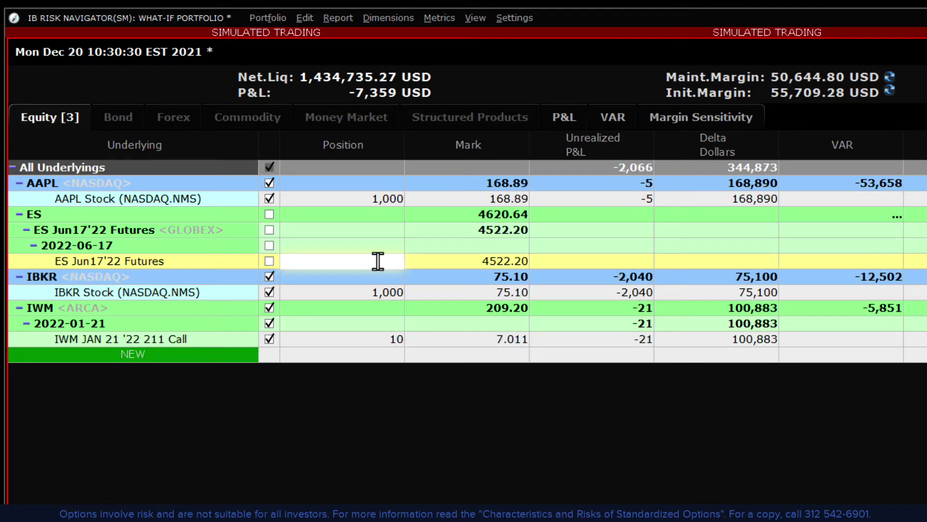
text(10)
key(Return)
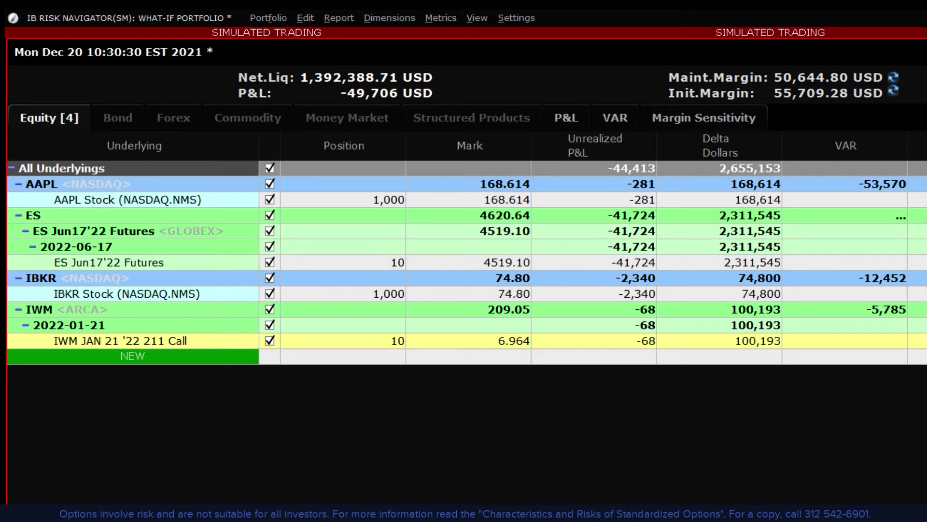
- Switch to the Custom Scenario view with All Underlyings selected
click(471, 18)
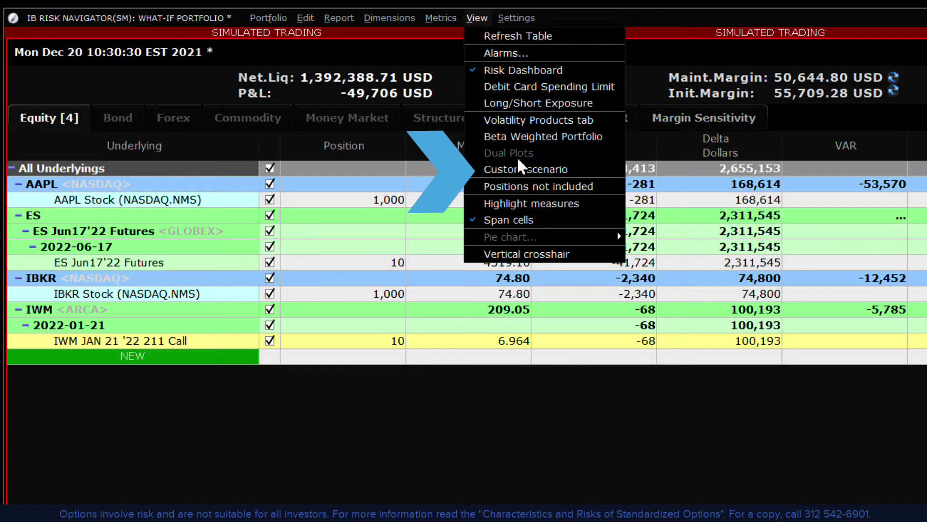
click(534, 169)
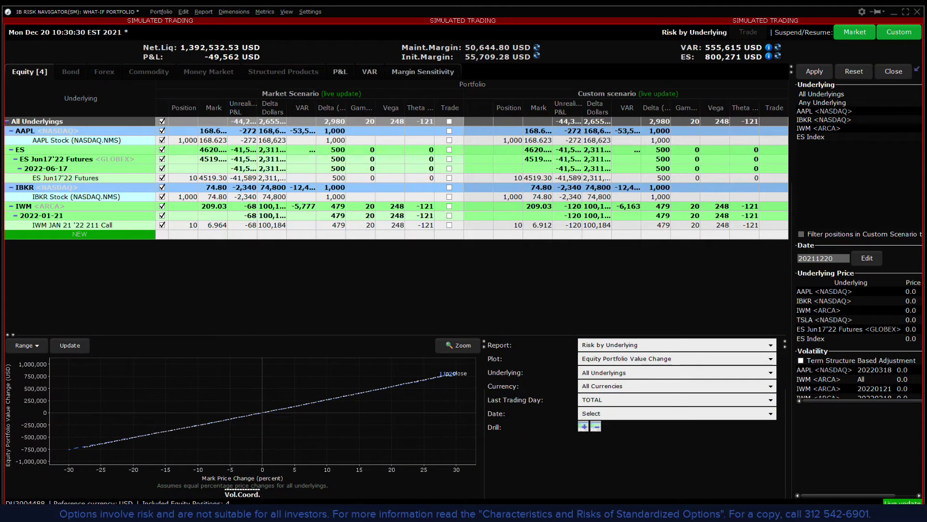
click(831, 94)
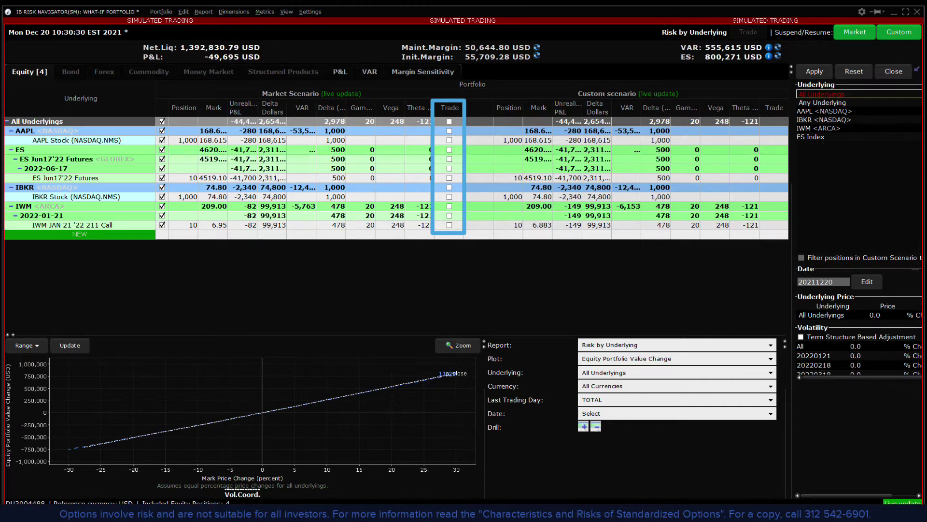
- Tick the All Underlyings Trade box so AAPL, IBKR, IWM and ES are all marked
click(449, 159)
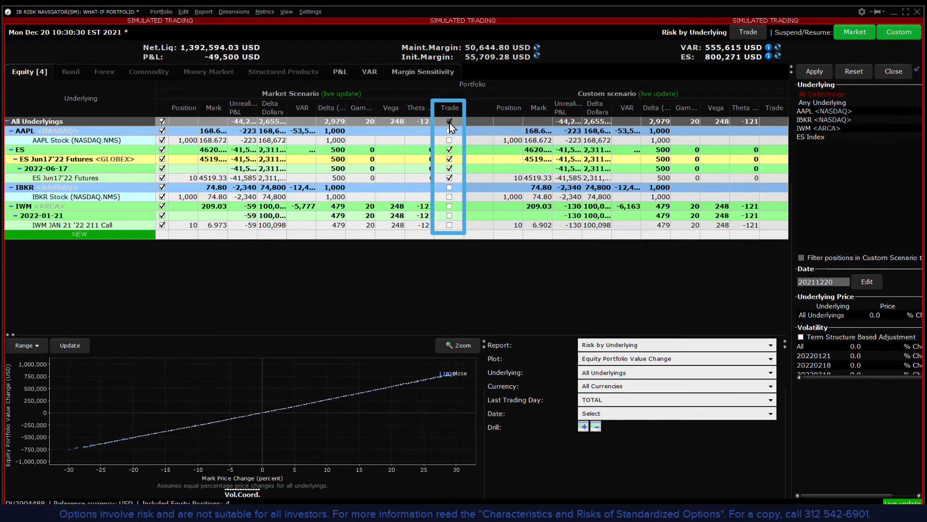
click(449, 123)
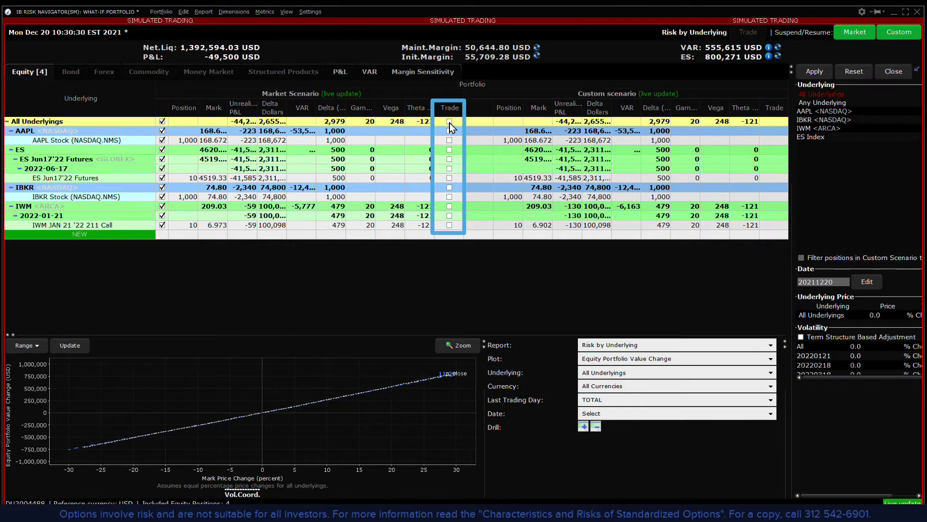
click(449, 122)
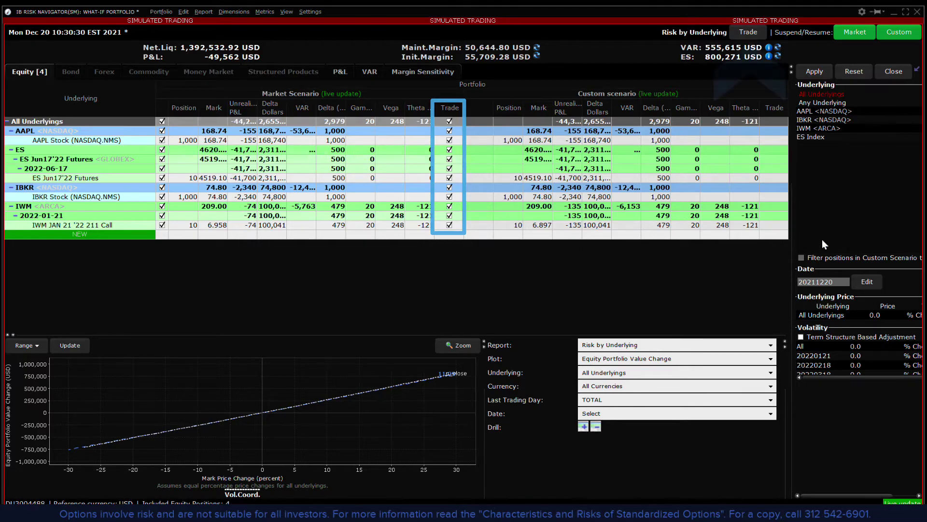
- Request real trades from the marked what-if positions via the Trade button
click(748, 32)
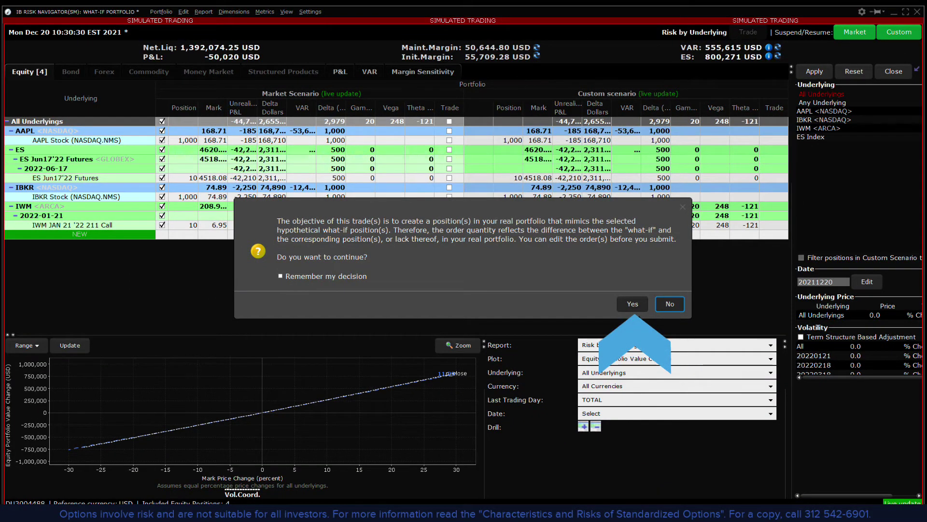
- Confirm, keep order type MKT and time in force Default, and build the basket
click(633, 303)
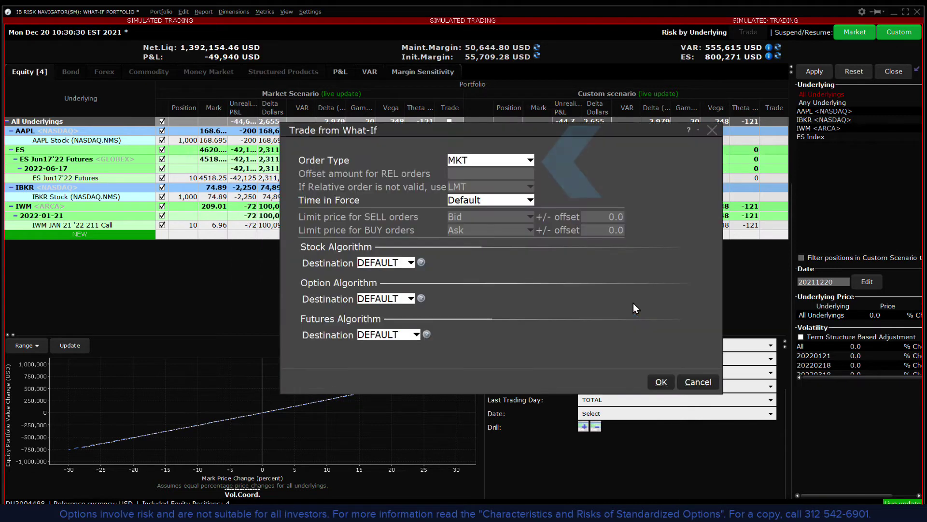
click(531, 160)
click(530, 159)
click(528, 201)
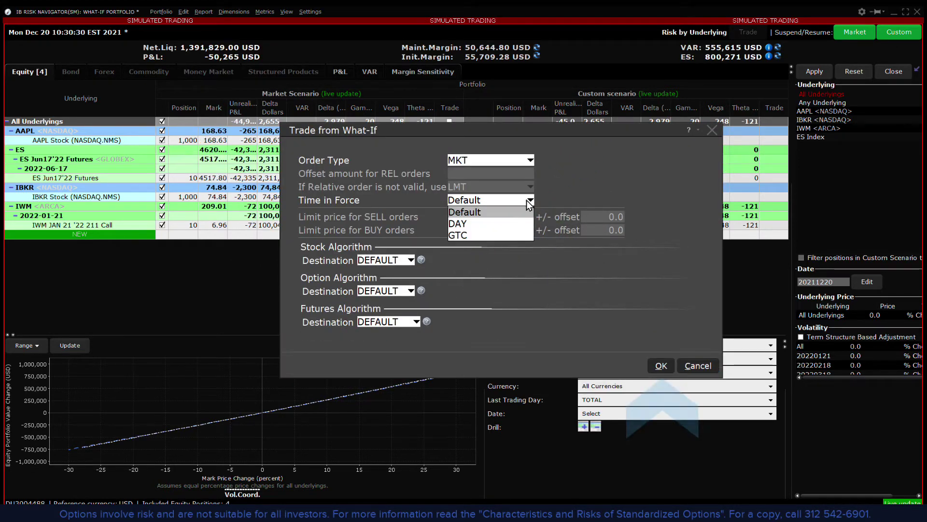
click(527, 200)
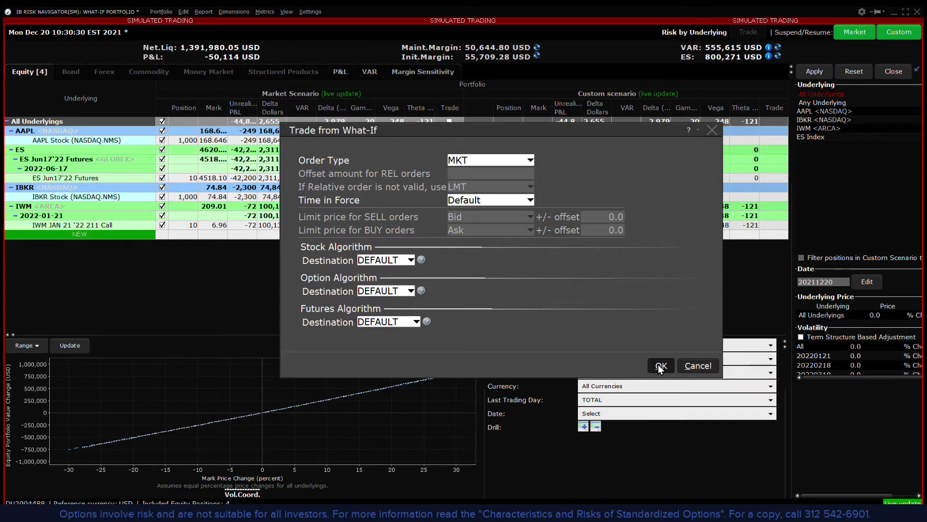
click(660, 367)
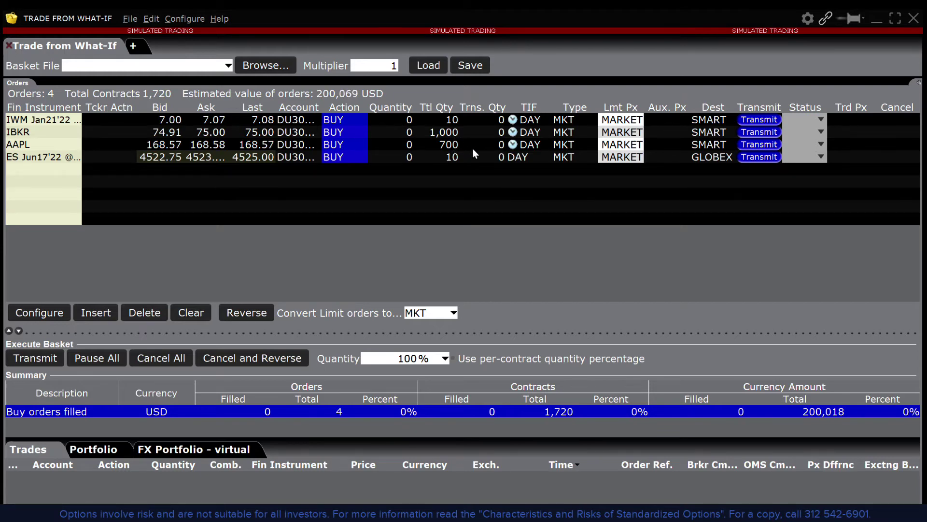
- Make the AAPL order GTC, keep it MKT, and transmit all four basket orders
click(540, 145)
click(539, 170)
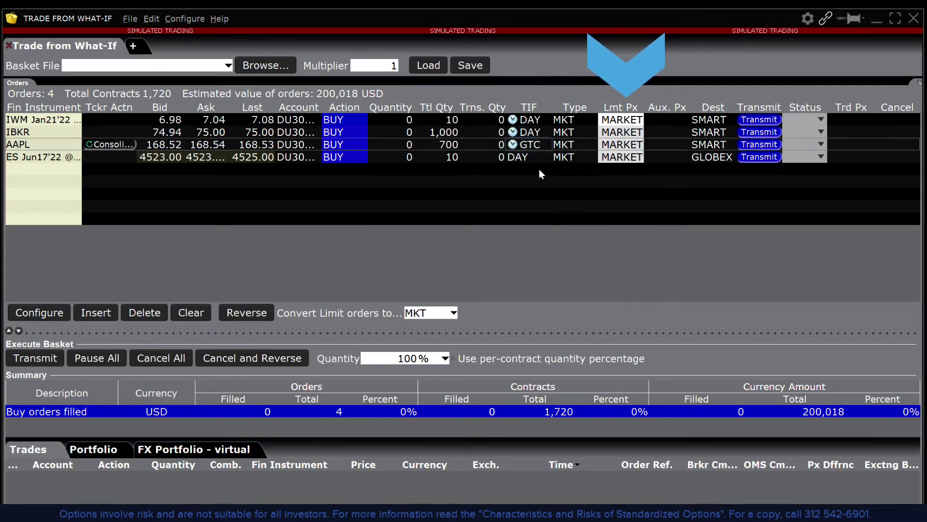
click(566, 148)
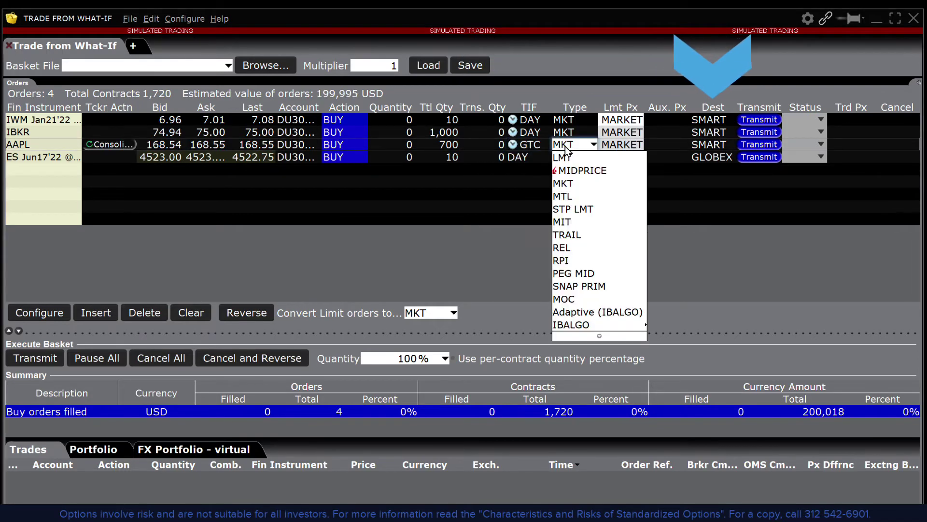
click(565, 156)
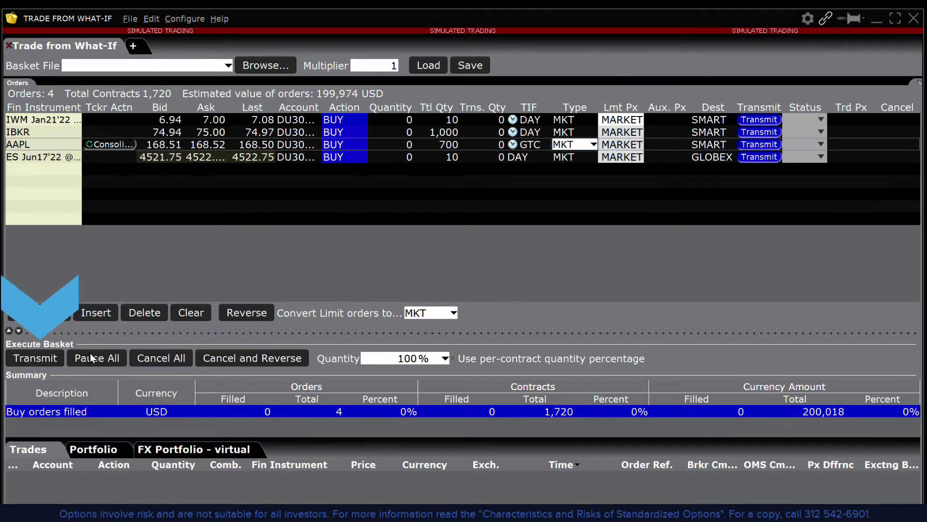
click(34, 360)
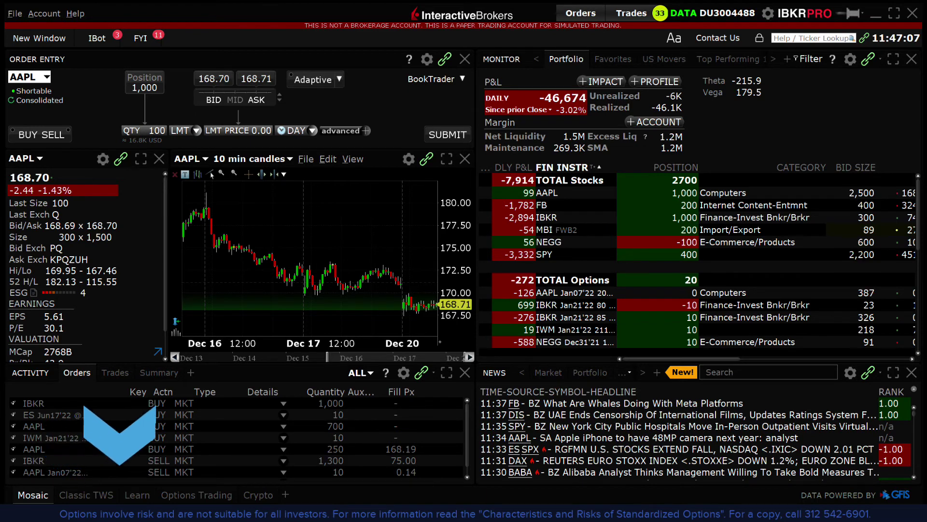
- Check the 1,000-share AAPL holding and scroll down to the ES futures and IWM calls
click(696, 193)
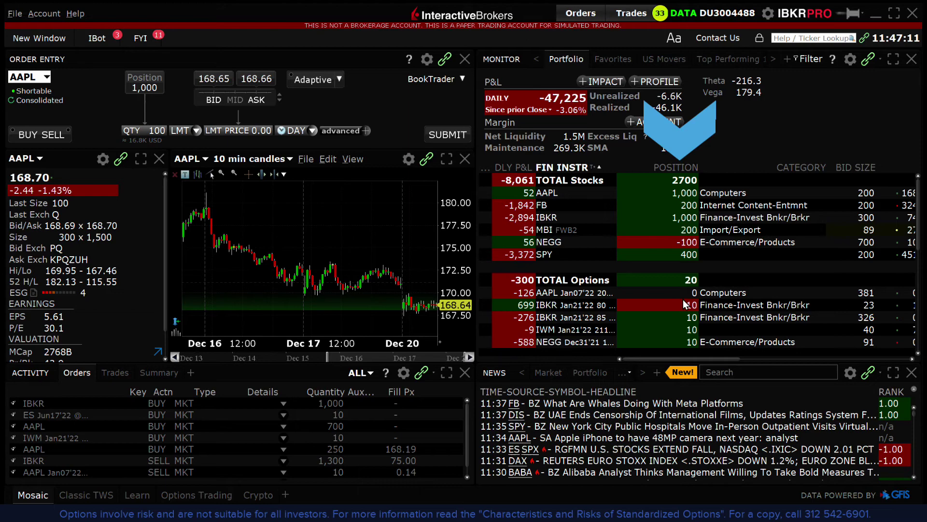
scroll(724, 309, down, 3)
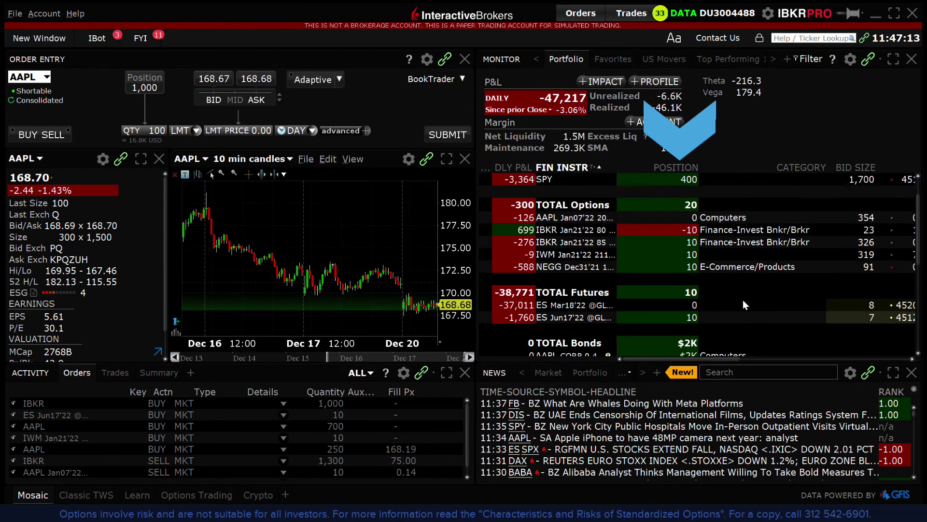
scroll(742, 299, down, 3)
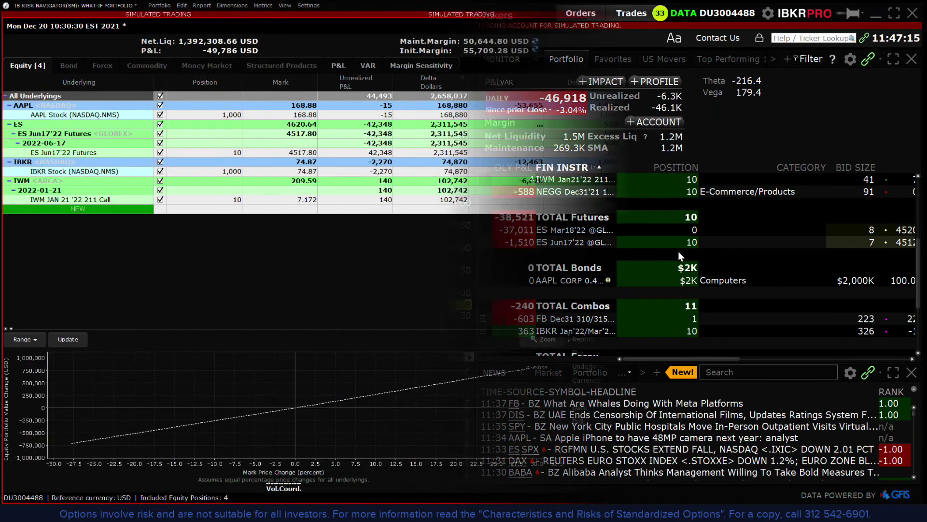